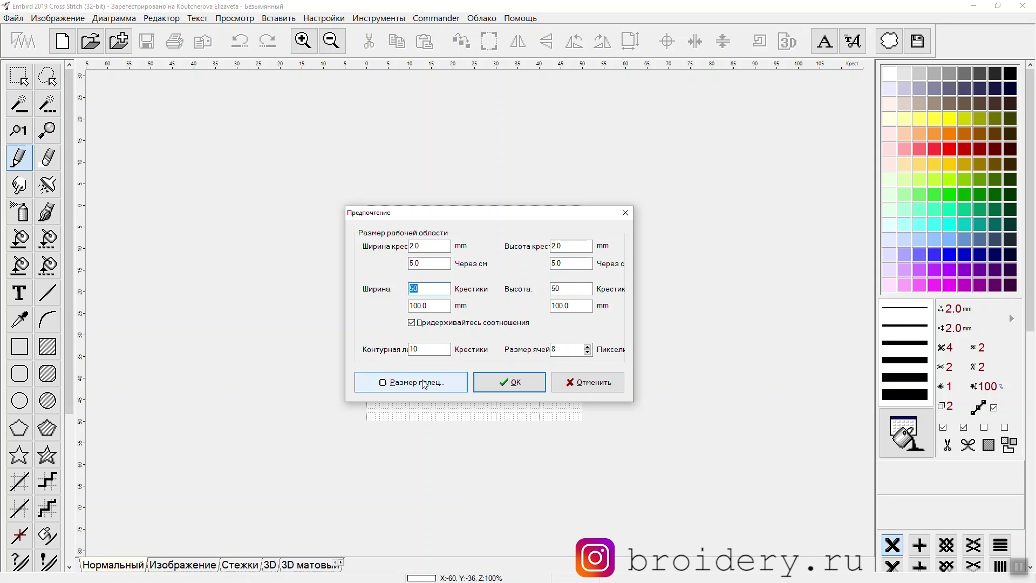
click(448, 462)
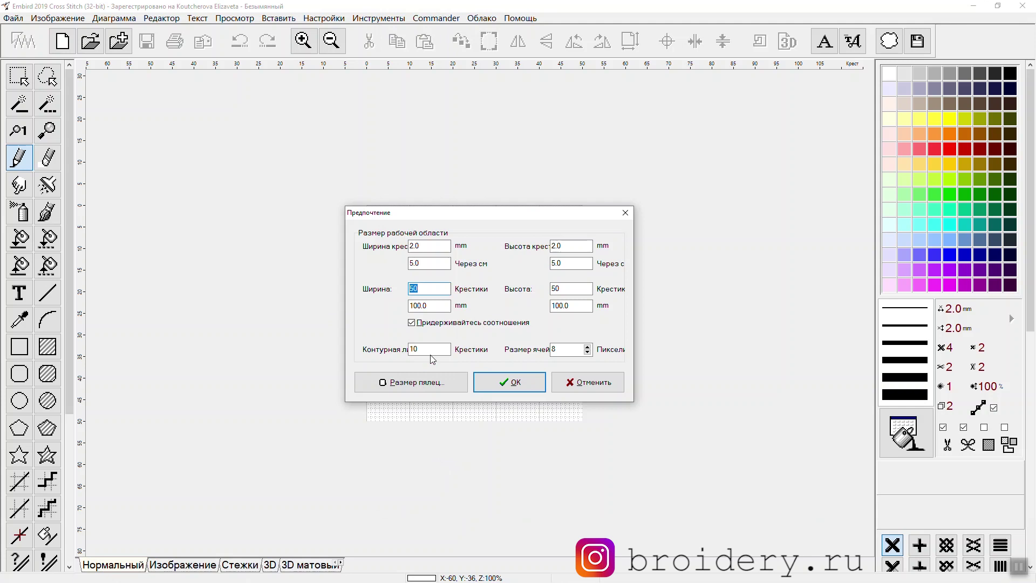
click(413, 324)
click(408, 256)
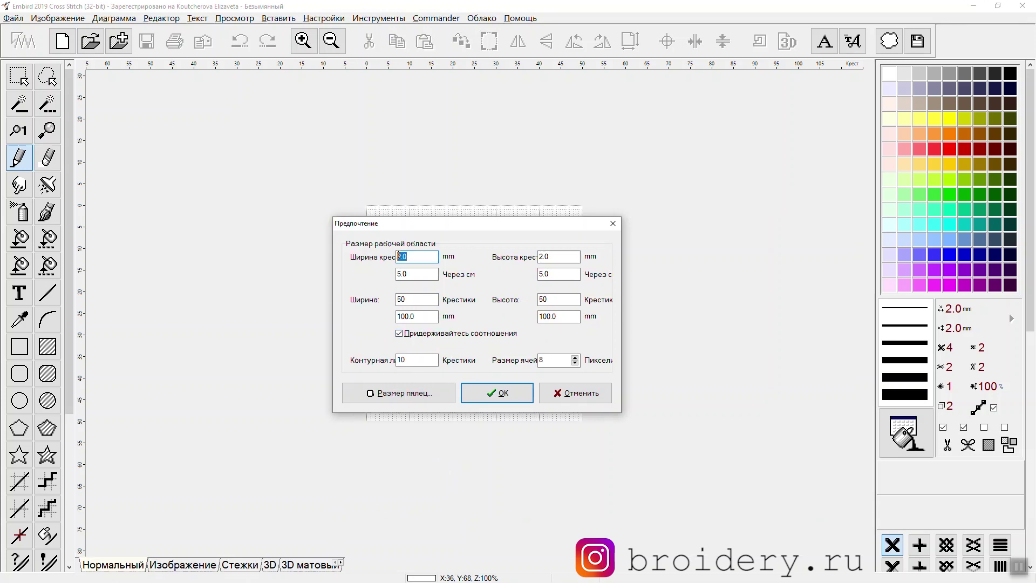
Try cross widths of 4, 2 and 3 mm in the work area preferences, leaving the width at 3 mm
click(561, 256)
drag(541, 257, 538, 257)
drag(420, 257, 367, 261)
text(4)
drag(557, 257, 539, 256)
drag(431, 257, 337, 259)
text(2)
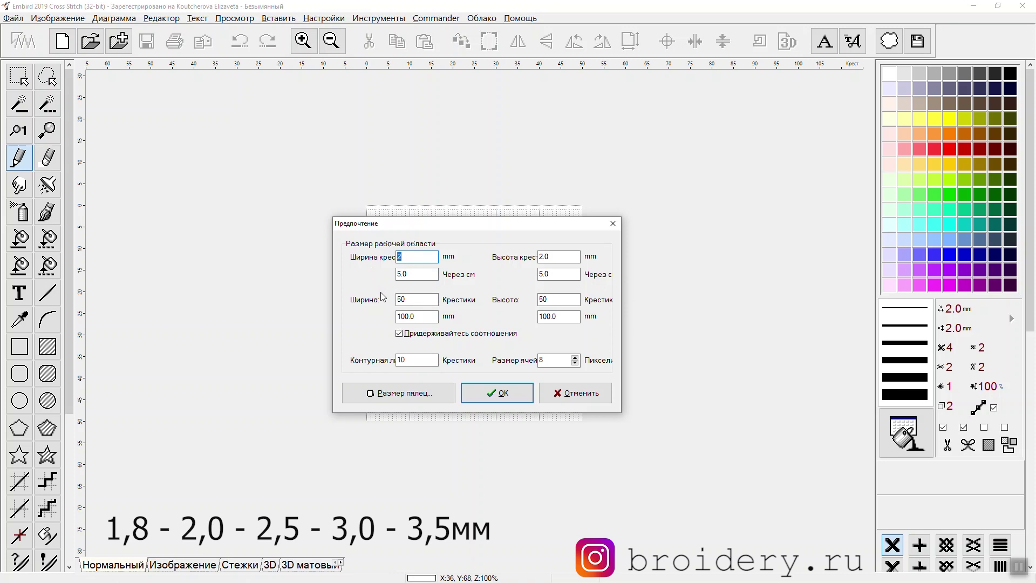
text(3)
click(419, 274)
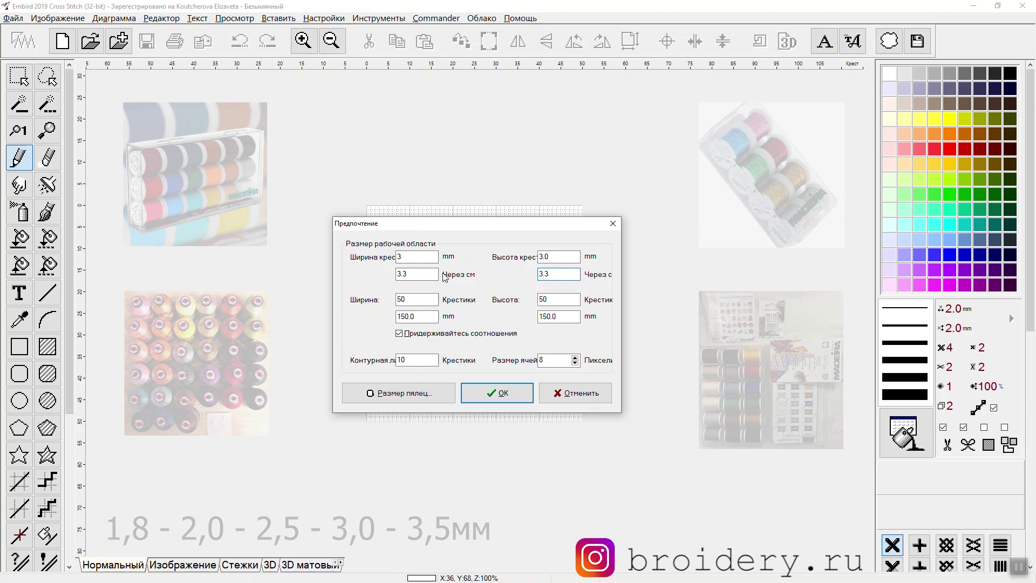
Try a decimal cross width and return the cross width to 3 mm
click(414, 257)
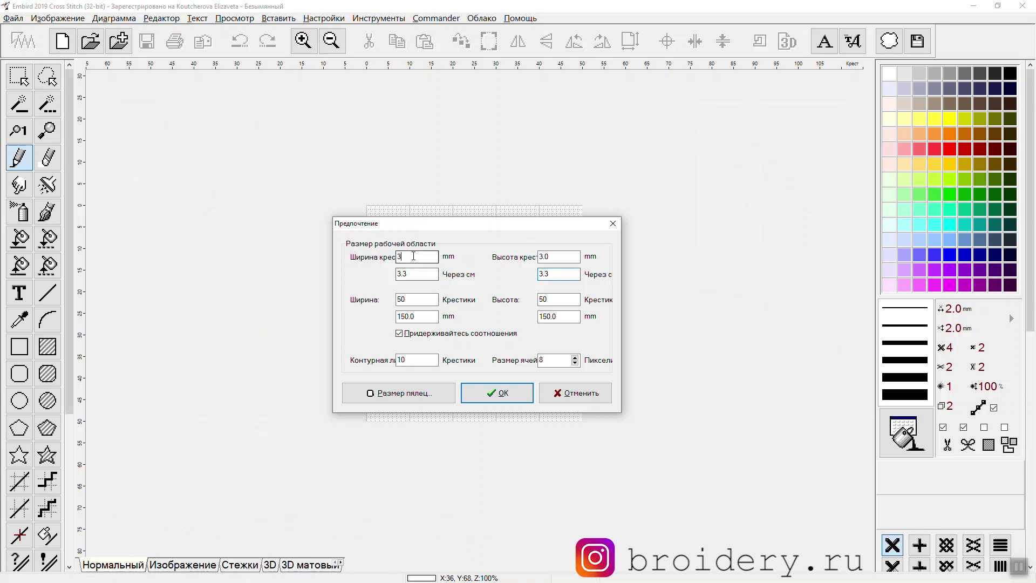
drag(414, 256, 378, 254)
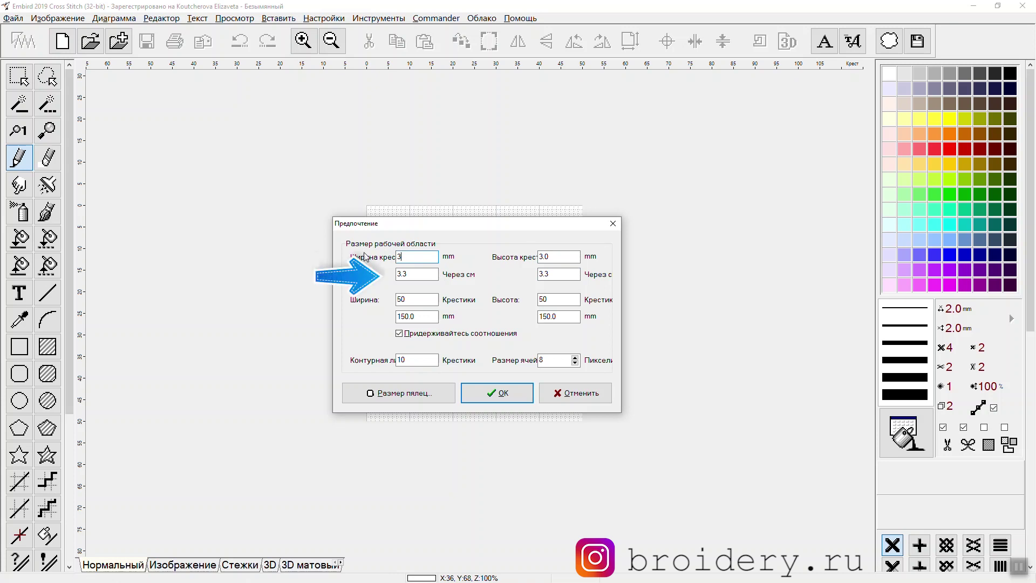
text(5)
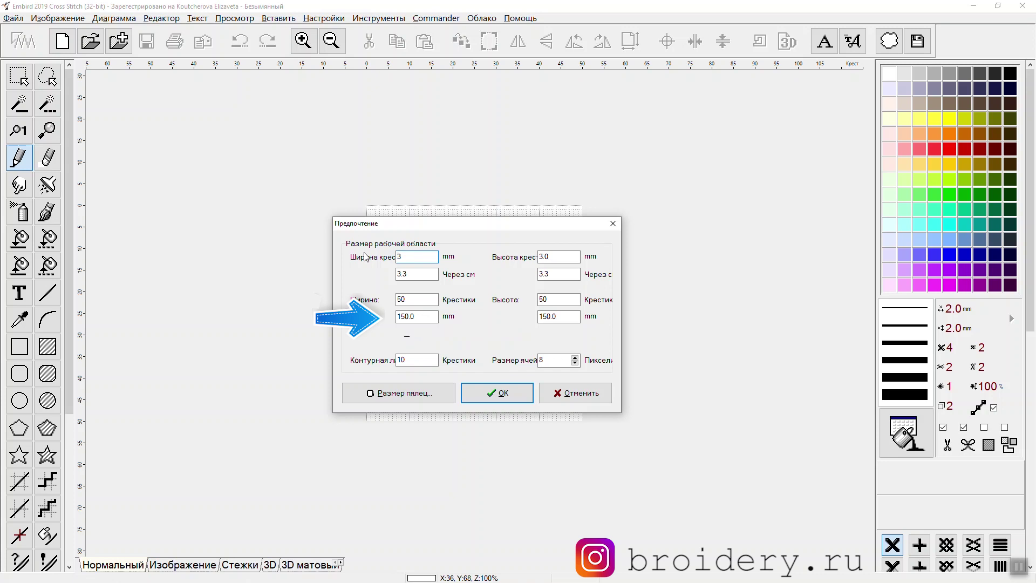
key(BackSpace)
text(2)
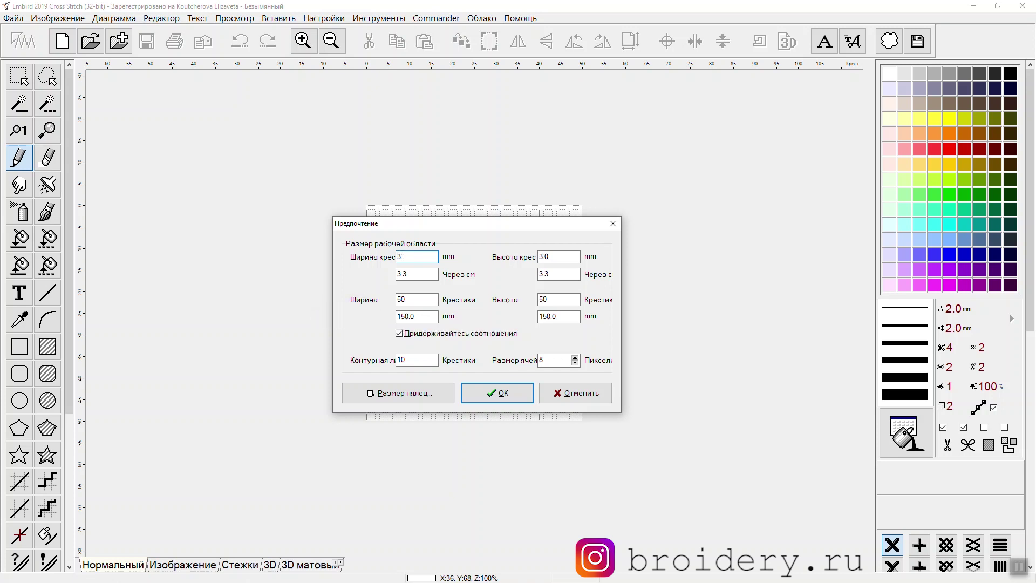
key(Tab)
click(418, 257)
text(3)
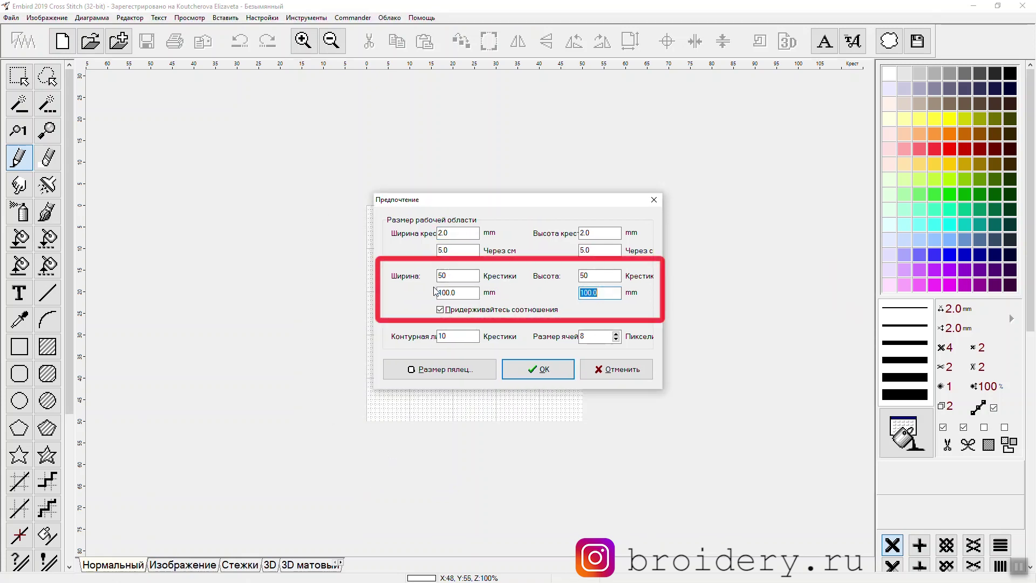
Set the work area width to 125 crosses, or 250 mm, with the aspect ratio kept locked
click(454, 276)
drag(451, 277, 436, 279)
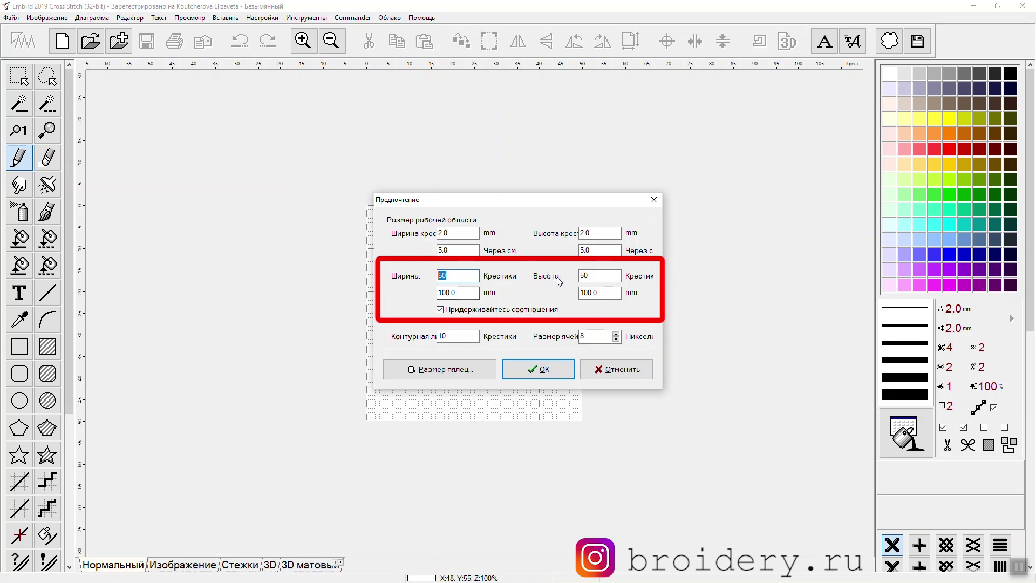
text(125)
key(Tab)
text(250)
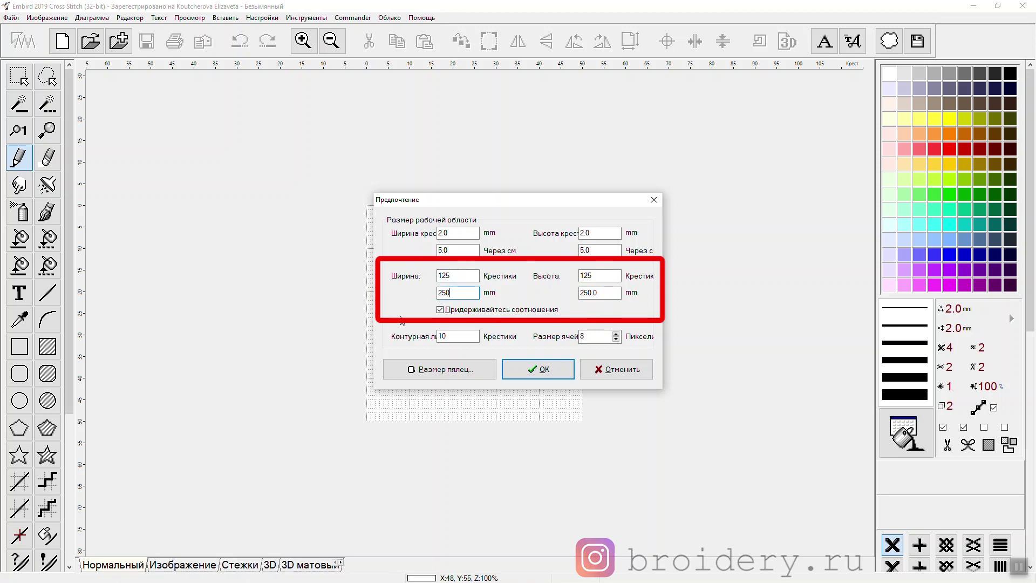
Unlock the aspect ratio and set the work area to 200 mm wide and 150 mm high
click(441, 310)
double_click(458, 293)
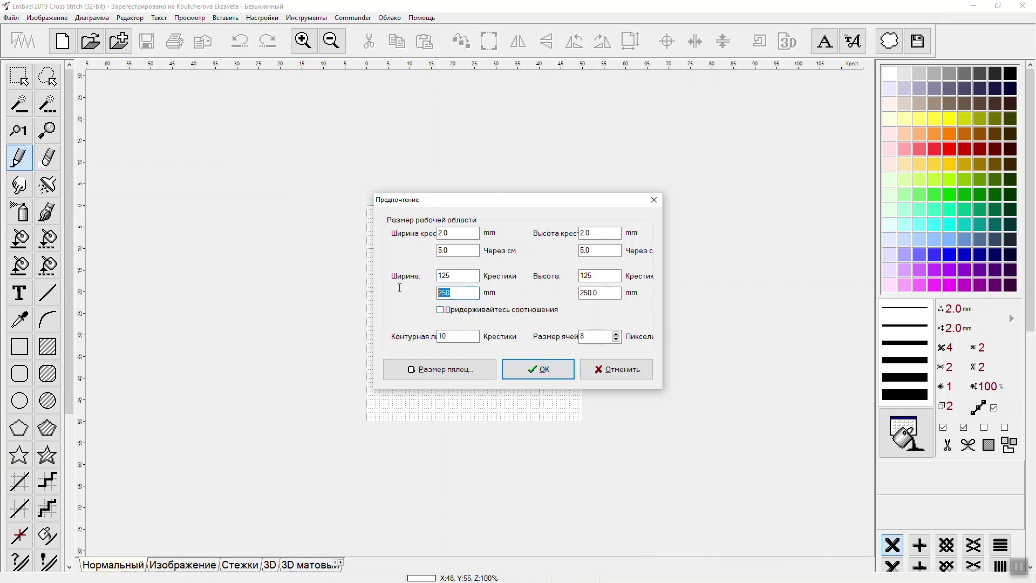
text(200)
double_click(599, 293)
text(150)
Set the work area to 150 crosses wide and 200 crosses high
drag(452, 275, 437, 273)
text(150)
key(Tab)
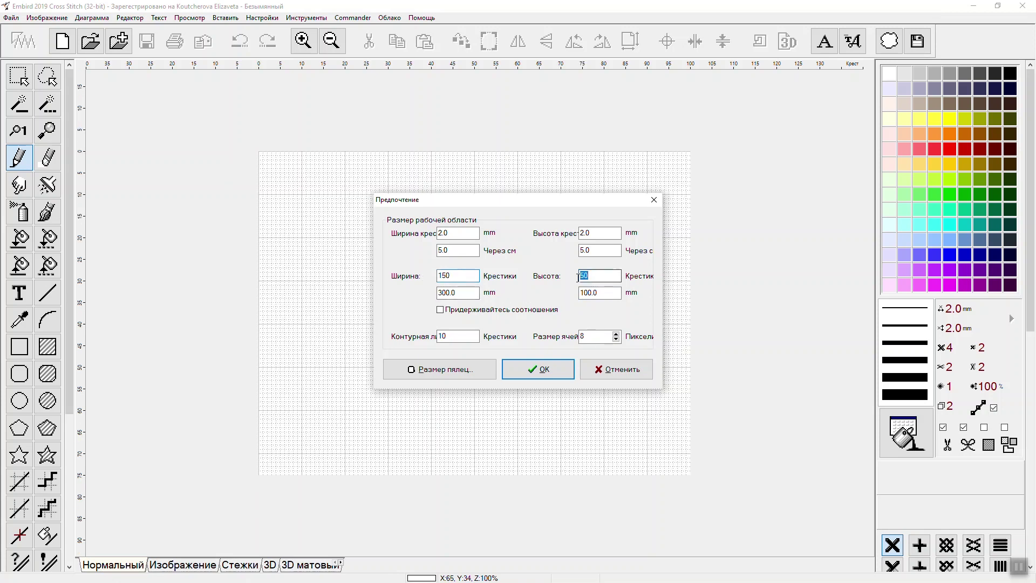
text(200)
Set both the work area width and height to 20 crosses
double_click(457, 276)
text(200)
key(BackSpace)
double_click(589, 276)
text(20)
Set the cross width and height to 3 mm and create the work area with the 10-cross guide line spacing
drag(471, 233, 402, 233)
text(3)
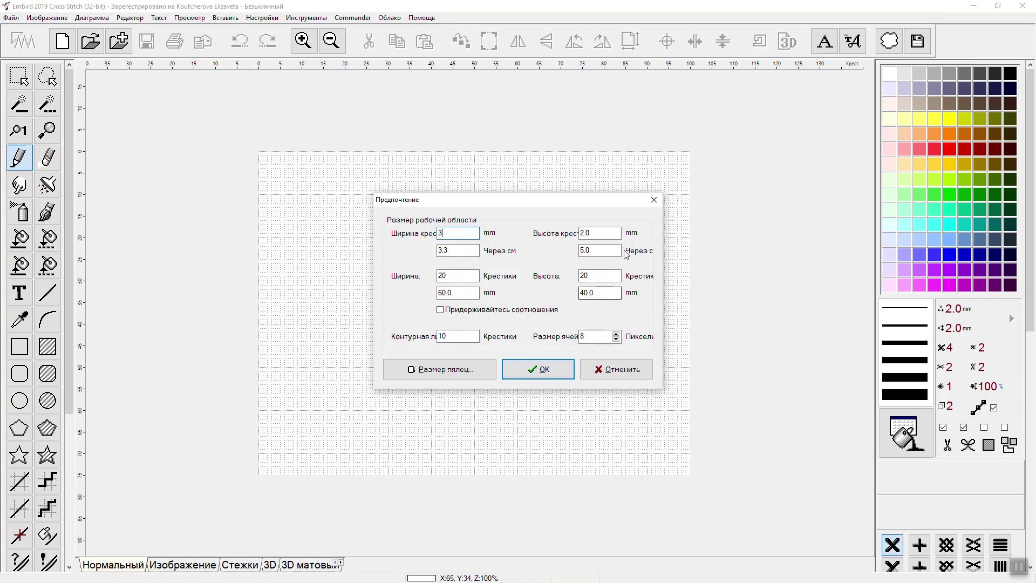
drag(599, 237, 525, 236)
text(3)
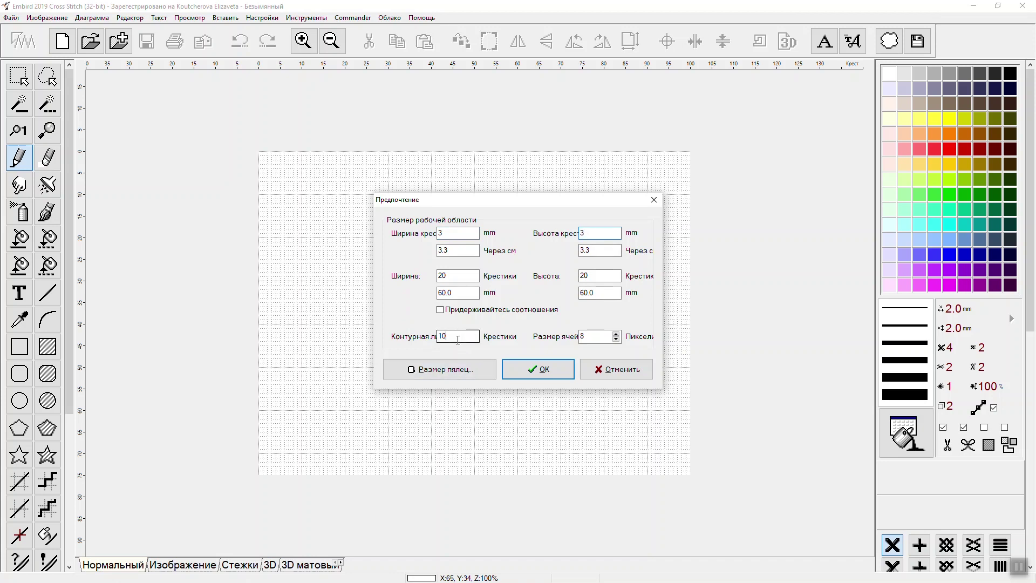
drag(458, 341, 434, 342)
click(562, 373)
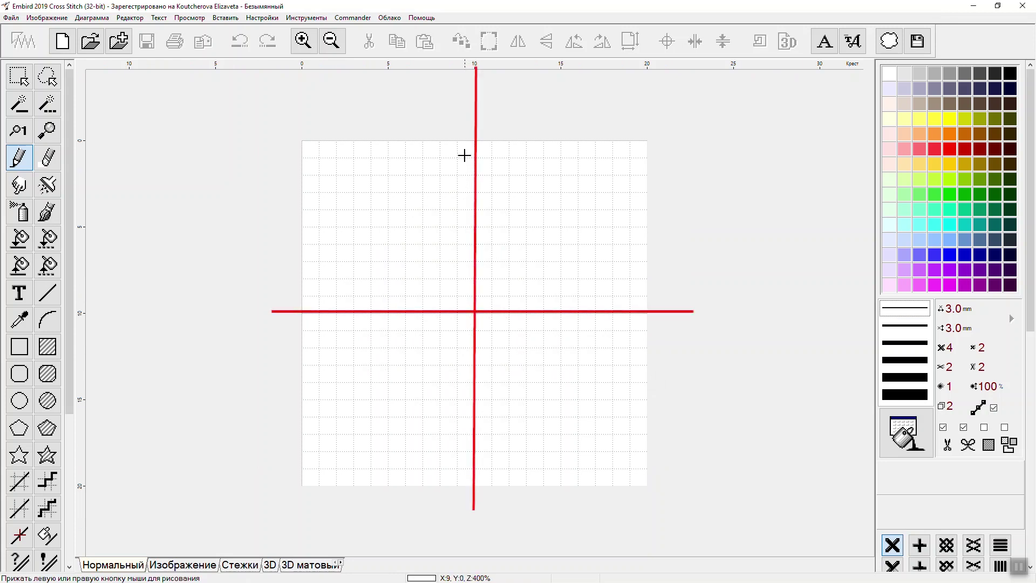
Draw ten blue crosses along the top row of the grid, from the vertical centre line to the left edge
drag(466, 151, 377, 151)
click(359, 149)
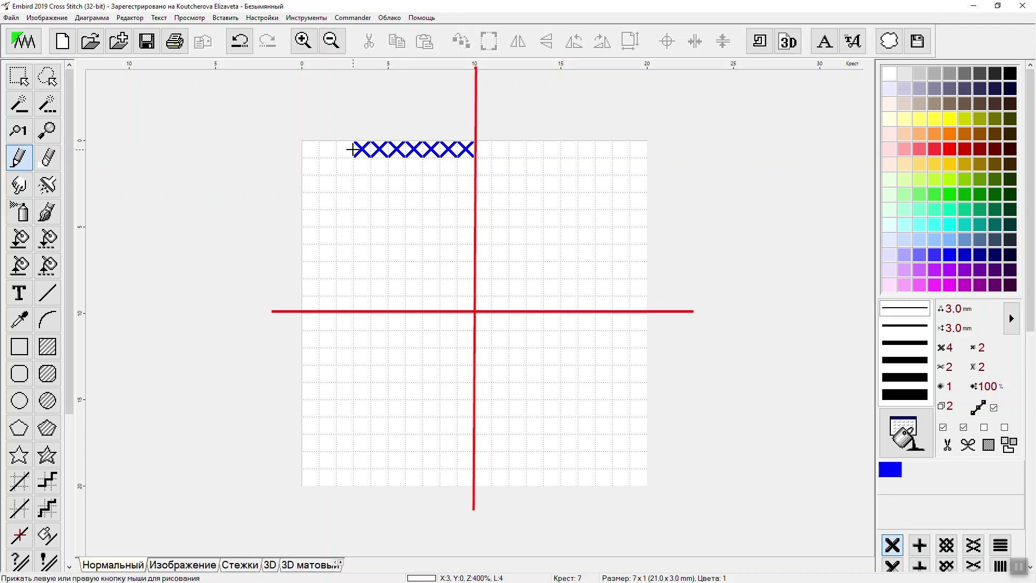
click(345, 150)
click(330, 151)
click(310, 149)
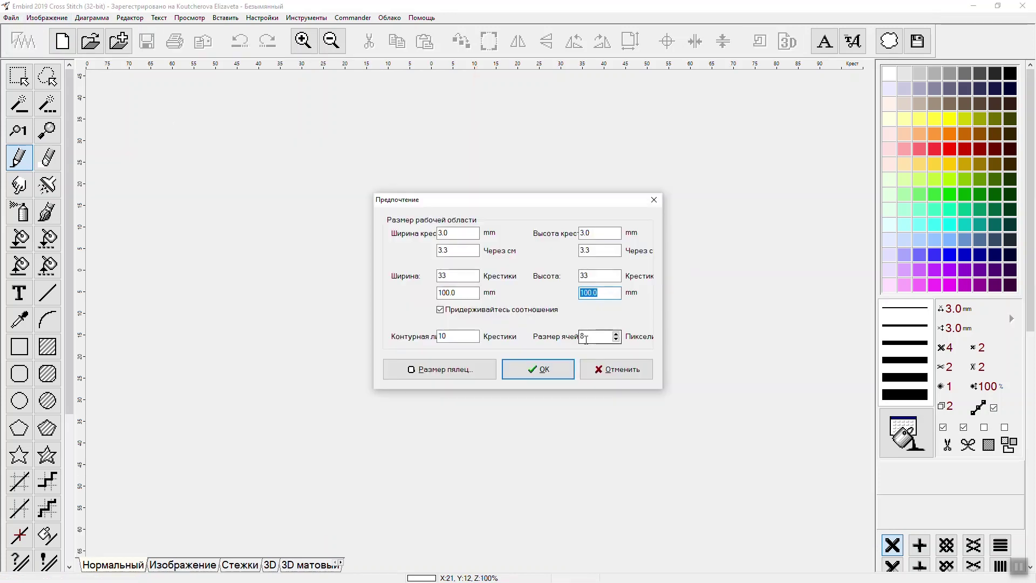
Create a work area with a 30-pixel cell size and draw a single cross on it
drag(586, 340, 582, 338)
text(10)
click(617, 333)
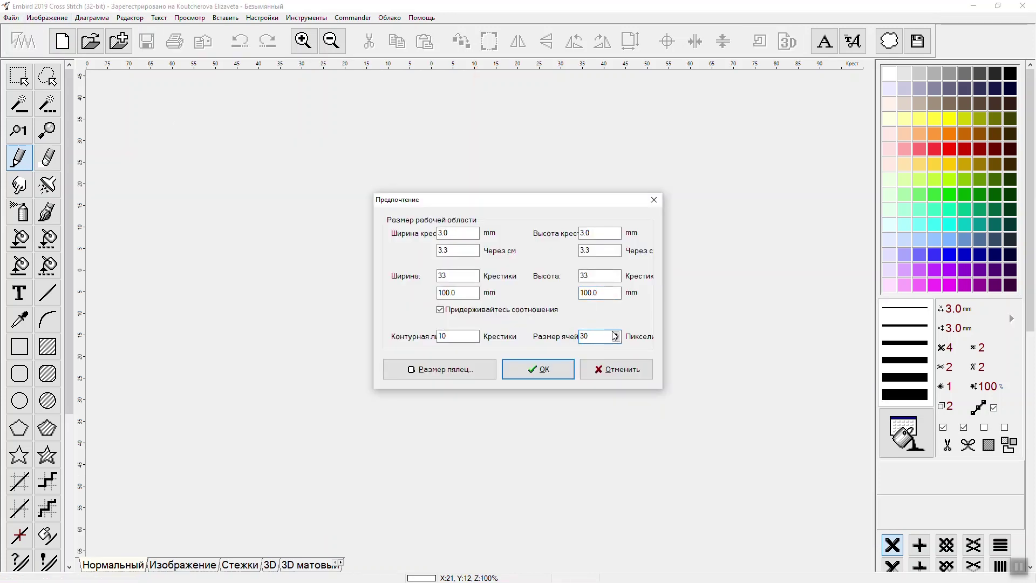
click(537, 369)
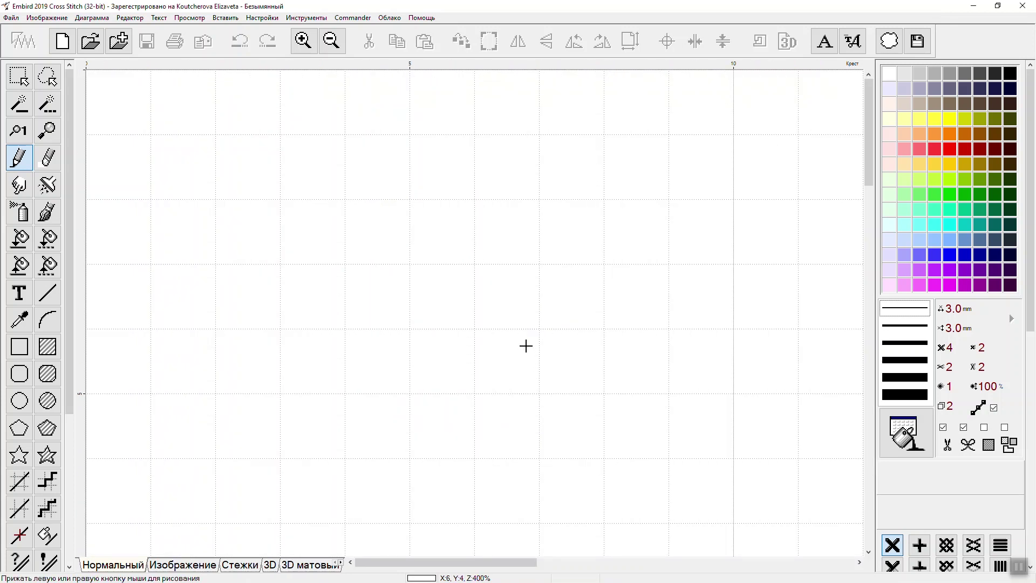
click(524, 346)
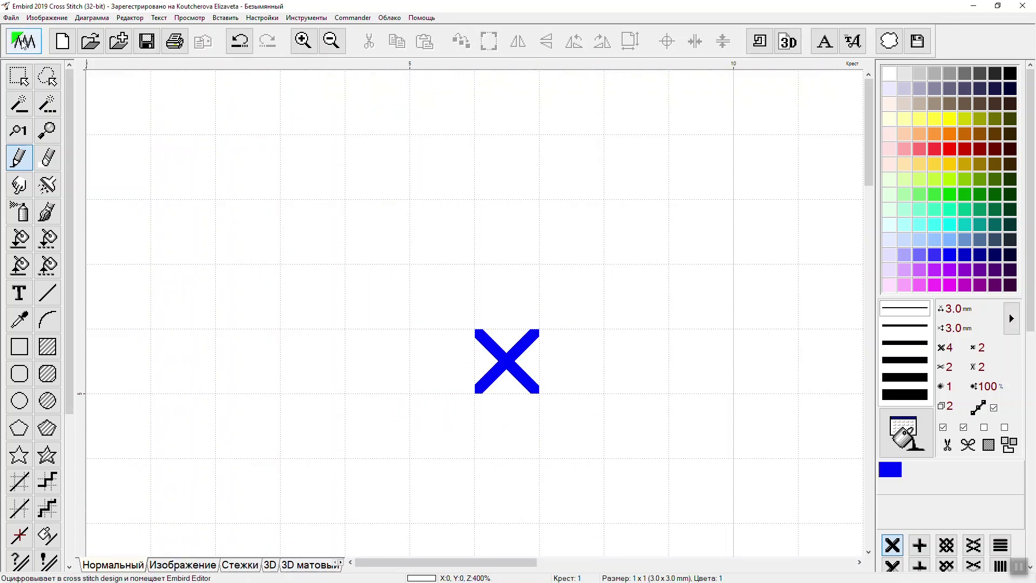
Create a new work area with a 12-pixel cell size and place a test cross on it
key(ctrl+n)
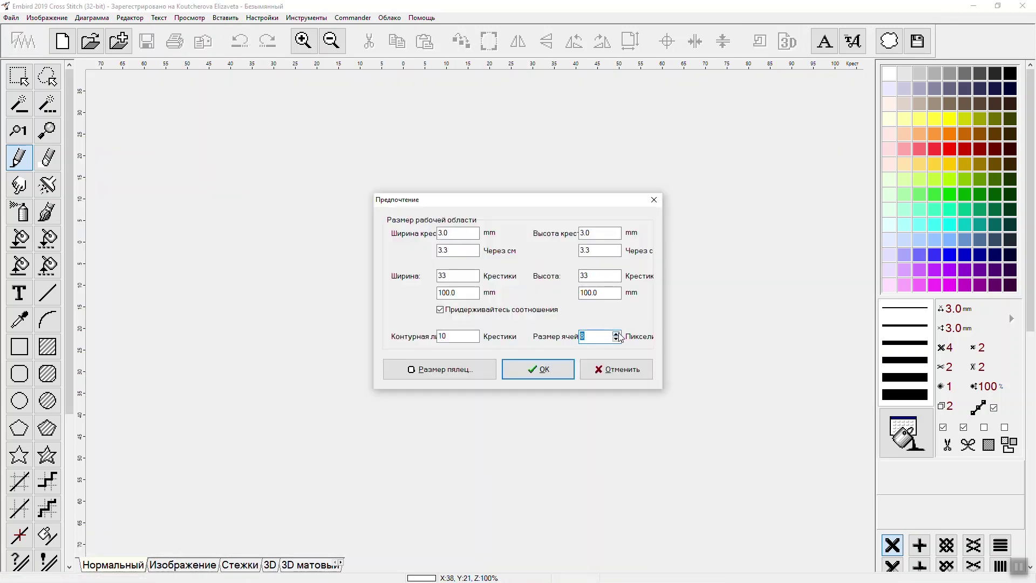
click(619, 334)
click(618, 334)
click(542, 369)
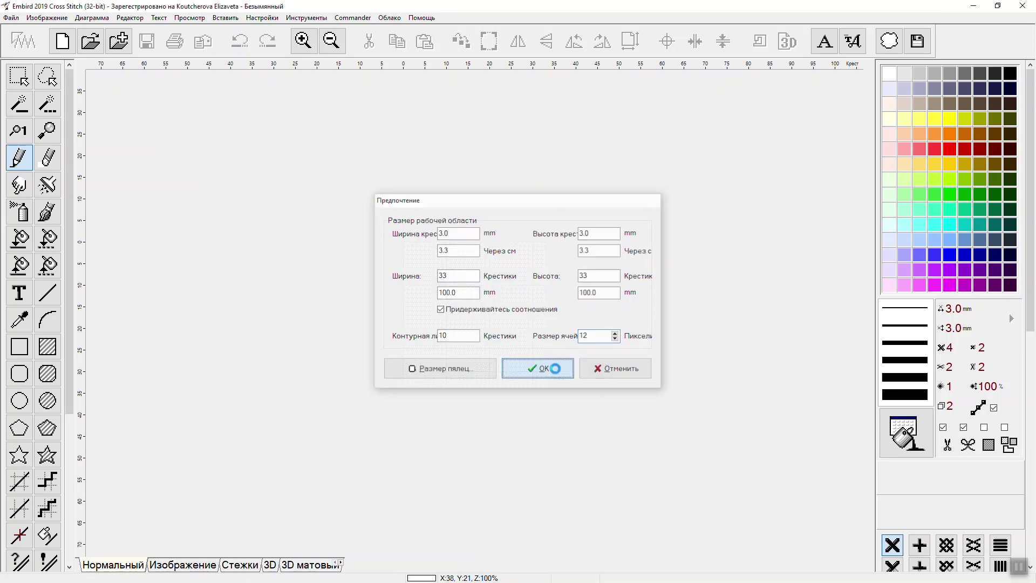
click(511, 316)
Create a new work area sized to the small Babylock, Brother 60 x 20 mm hoop
key(ctrl+n)
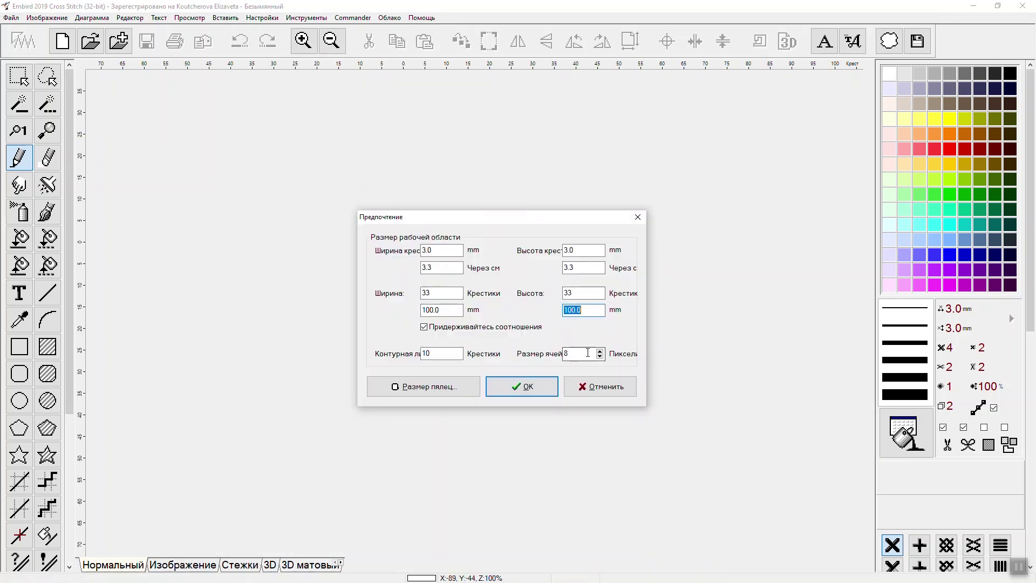
click(588, 353)
click(430, 387)
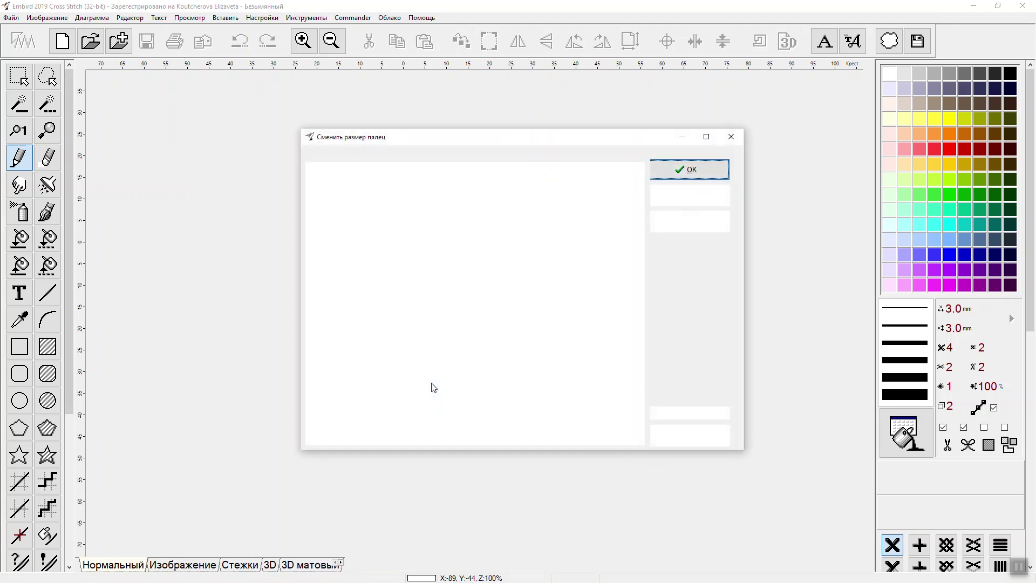
drag(565, 162, 826, 132)
drag(753, 192, 542, 428)
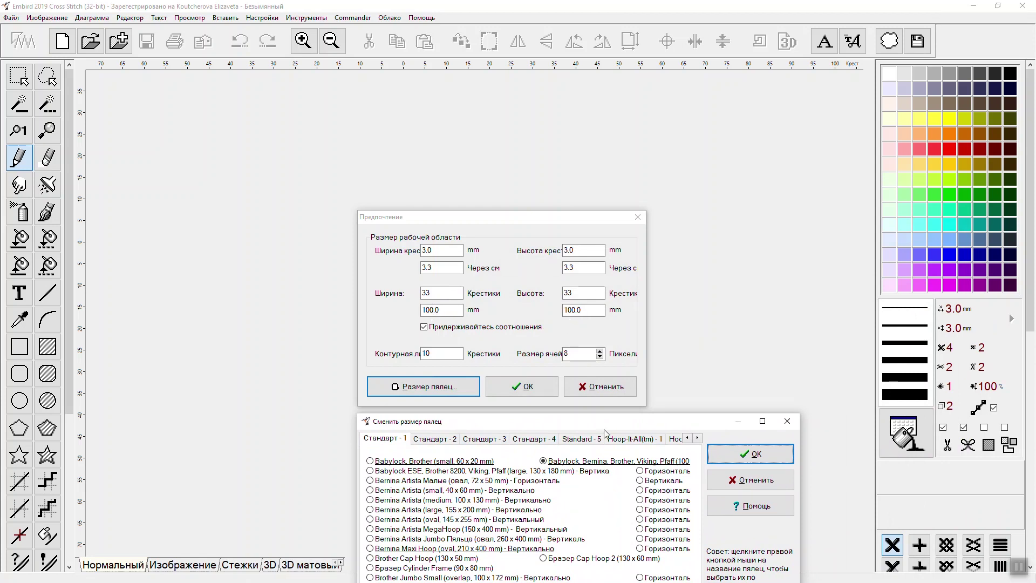
click(468, 461)
click(745, 455)
key(Return)
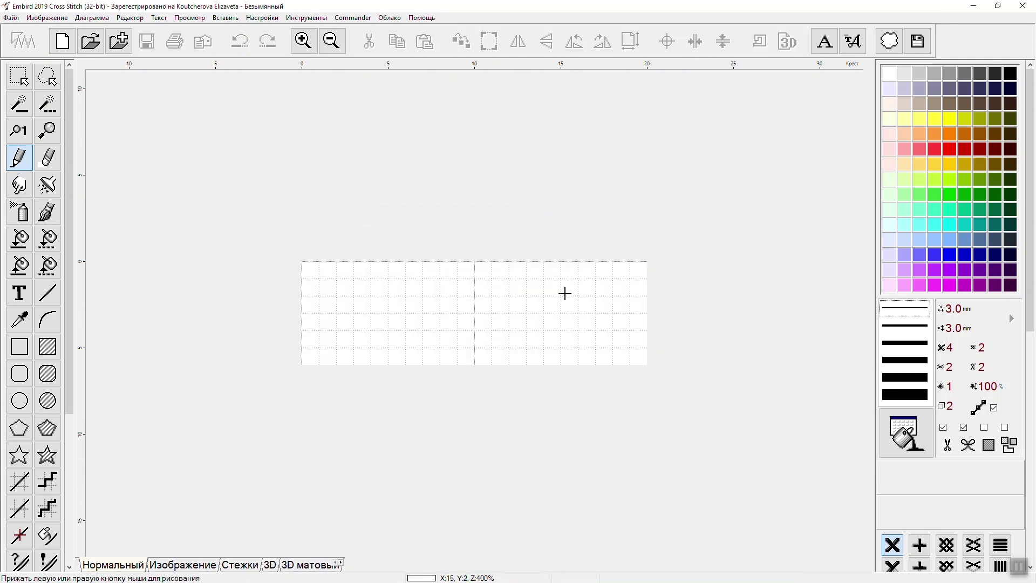
click(7, 20)
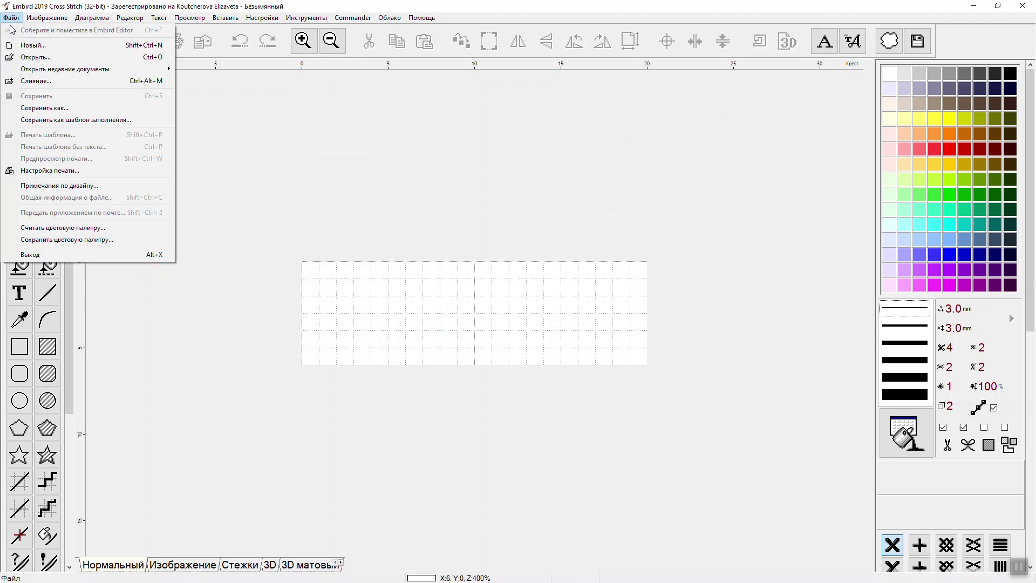
click(33, 45)
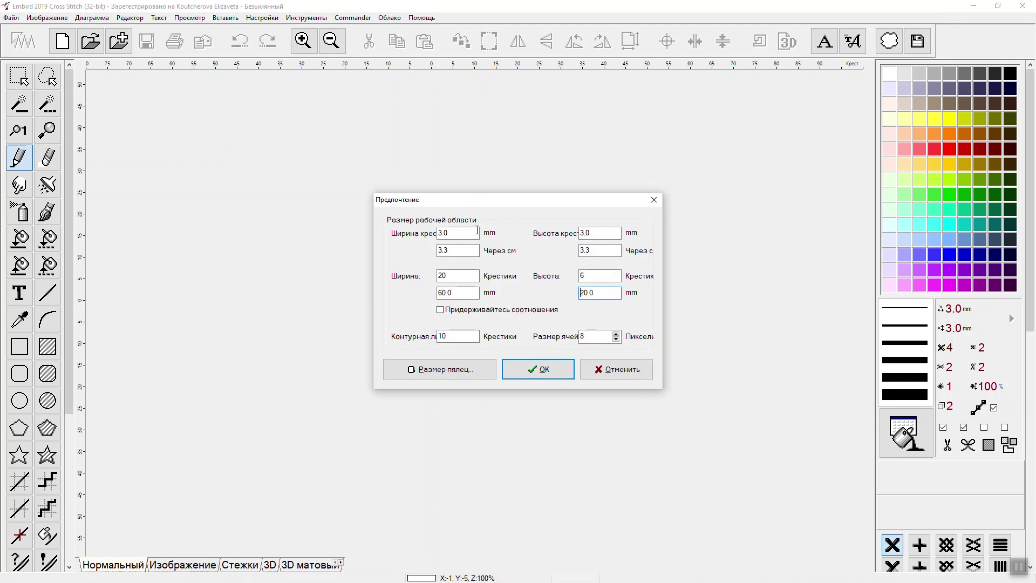
drag(463, 232, 424, 235)
text(2)
drag(616, 235, 530, 233)
text(2)
click(659, 203)
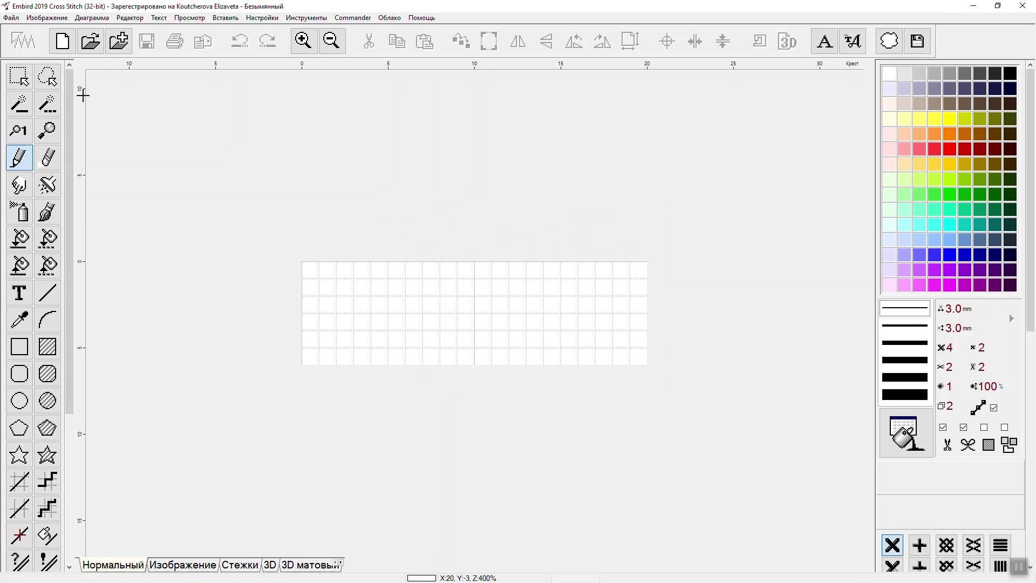